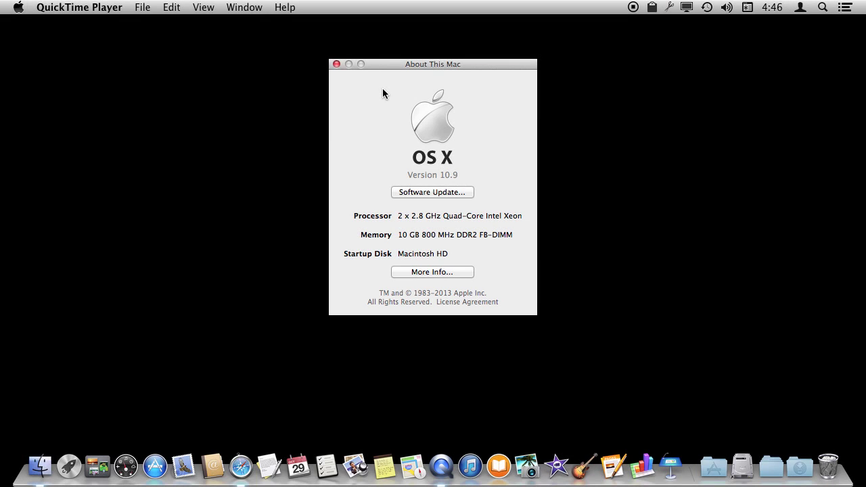
Step: Close the About This Mac window and open Calculator
left_click(336, 64)
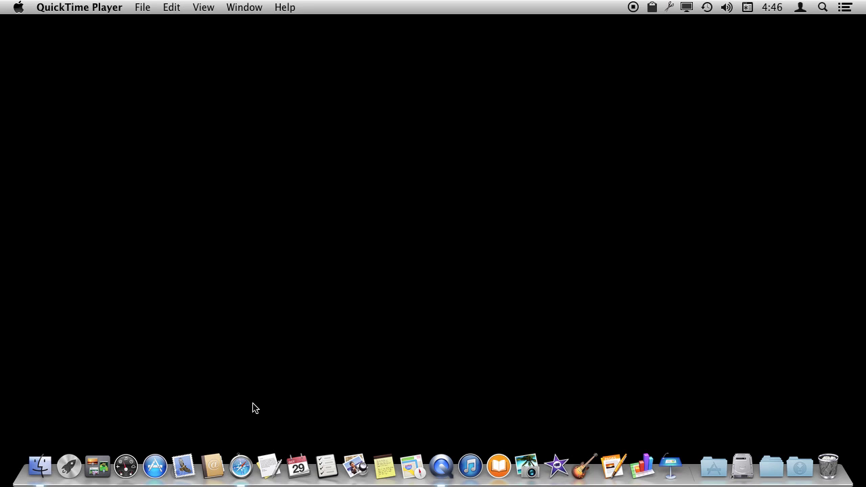
key("super+space")
type("ca")
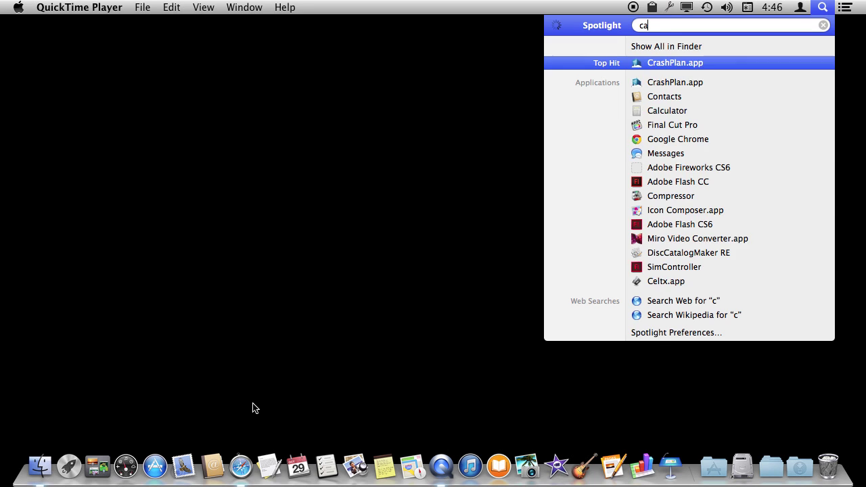
type("lc")
key("Return")
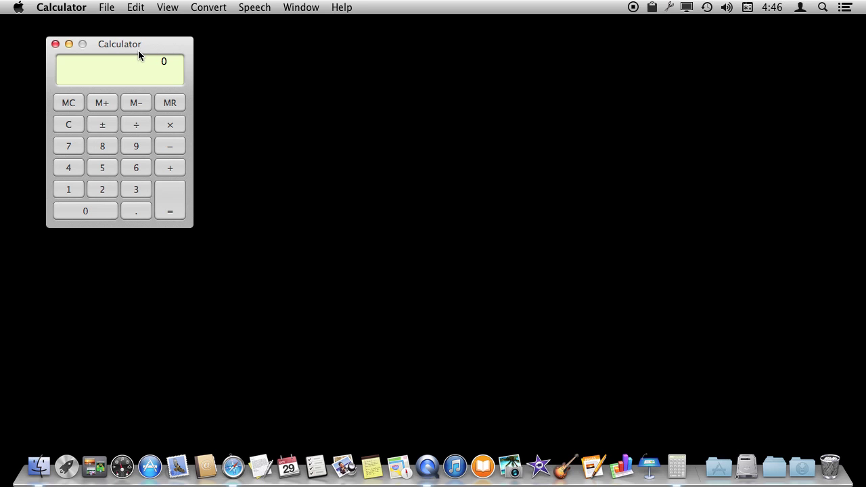
Step: Force quit Calculator through the Force Quit Applications window and confirm the forced quit
left_click(61, 7)
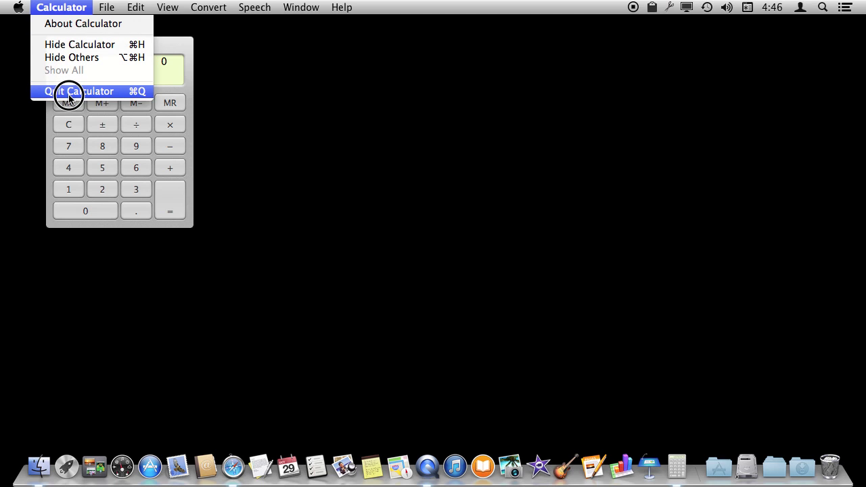
left_click(228, 96)
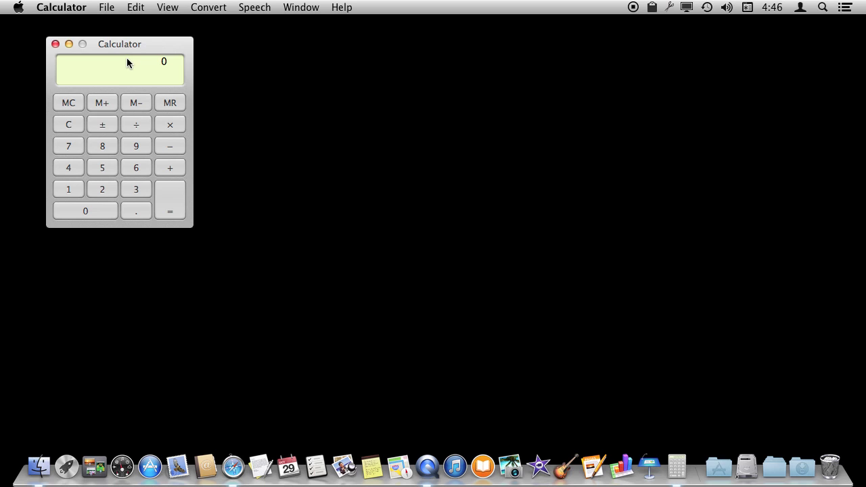
key("super+alt+Escape")
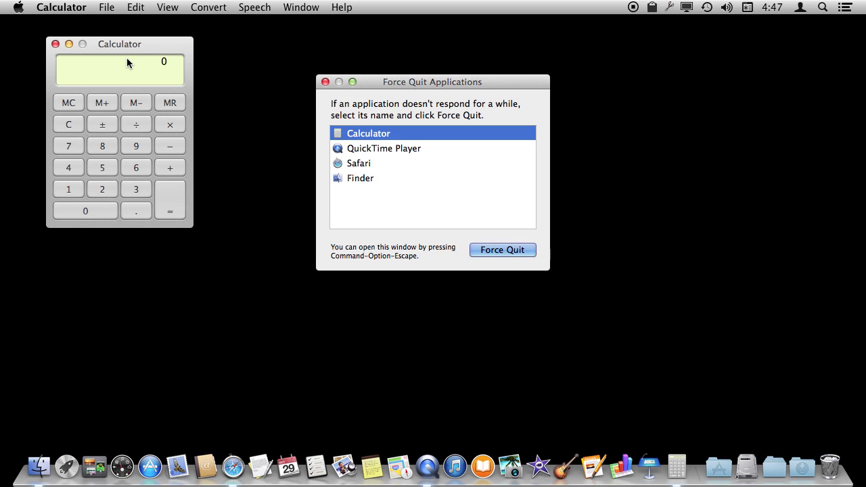
left_click(498, 251)
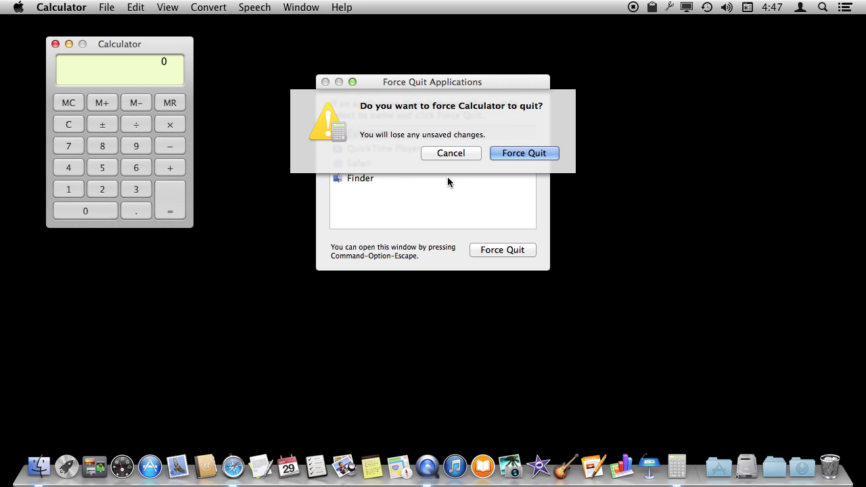
left_click(513, 155)
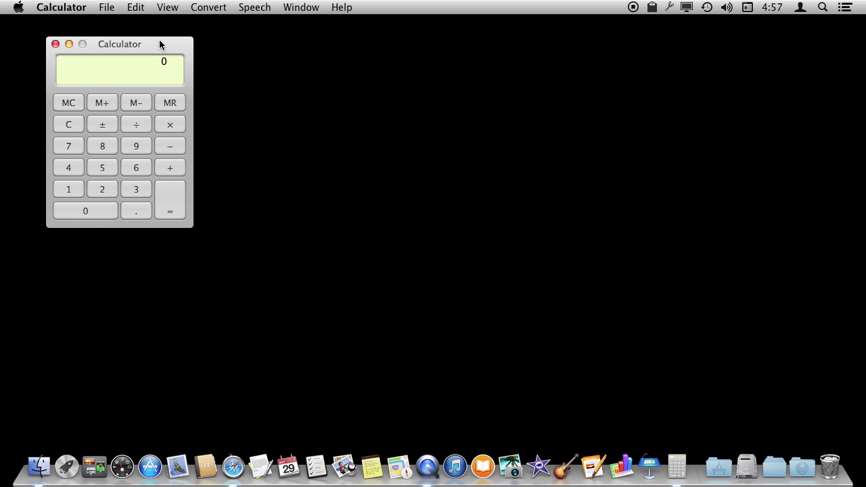
Step: Open the Force Quit Applications window and select QuickTime Player and then Safari in its list
key("super+alt+Escape")
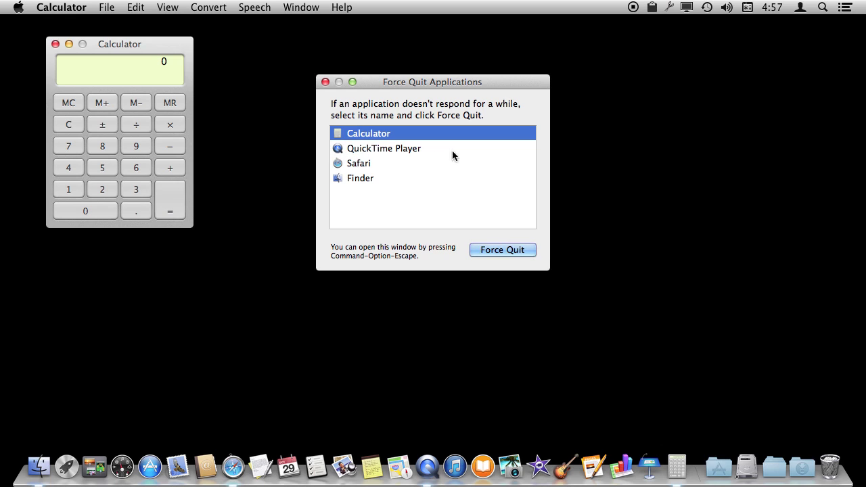
left_click(412, 148)
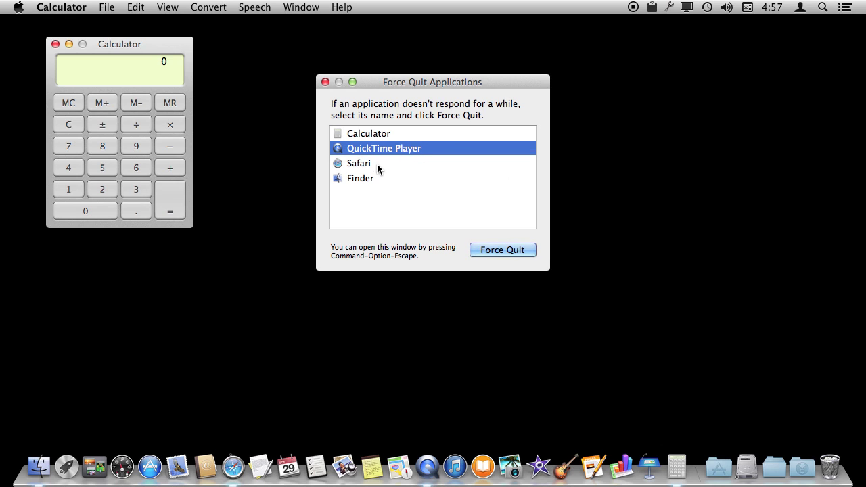
left_click(375, 166)
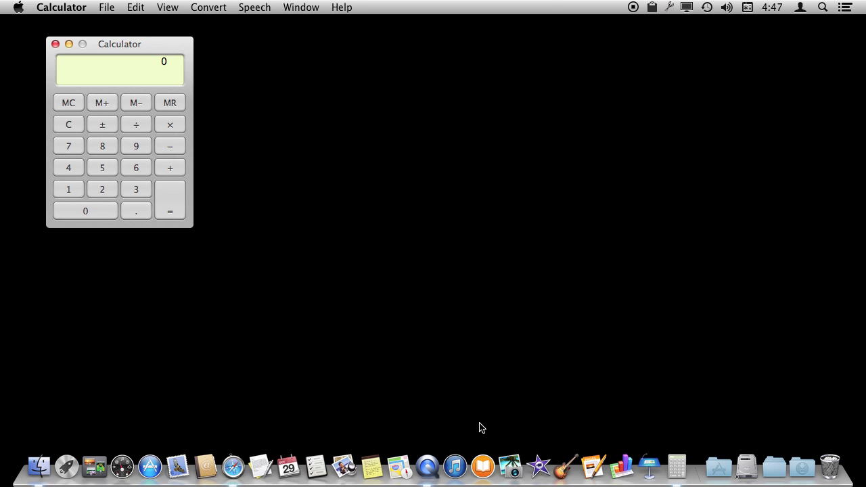
Step: Force quit Calculator from the Dock
right_click(676, 475)
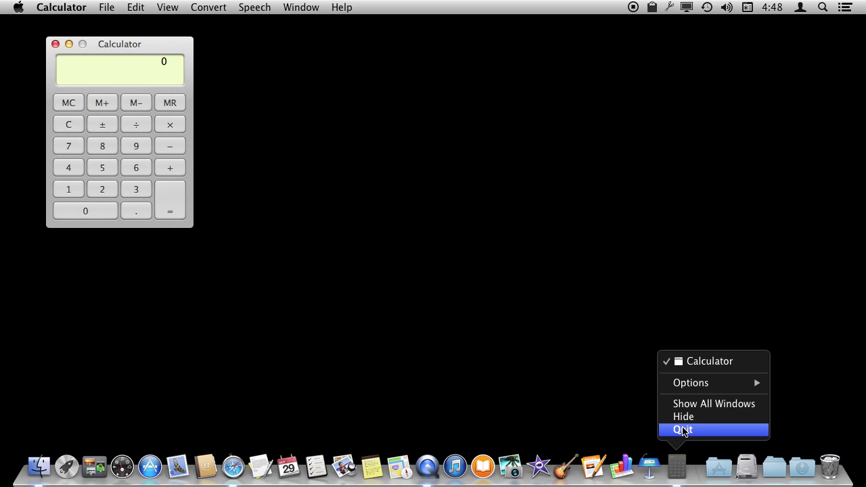
key("alt")
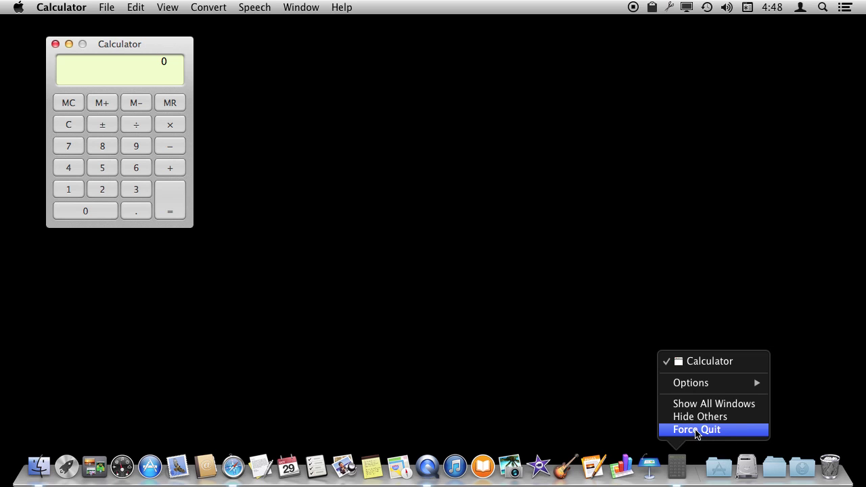
left_click(697, 429)
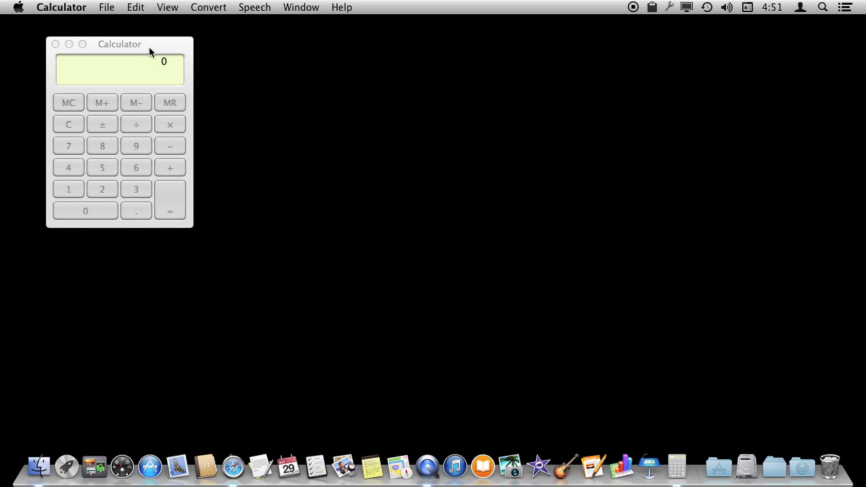
Step: Bring Calculator to the front and open Activity Monitor
left_click(139, 46)
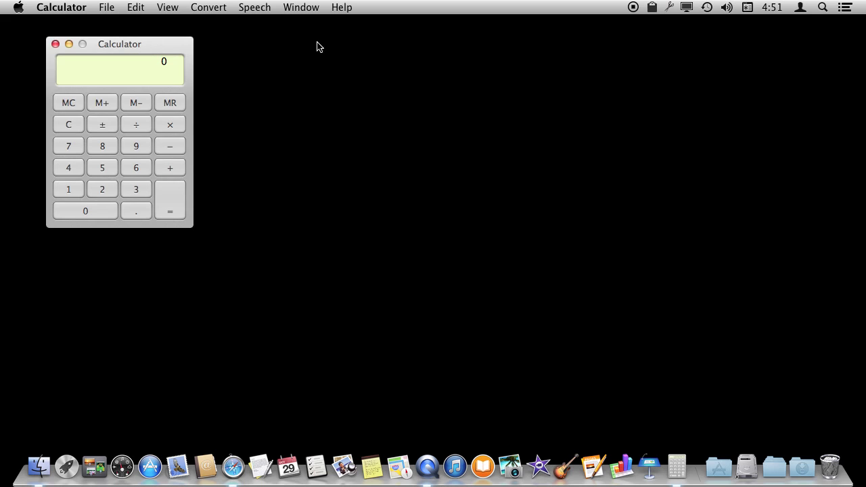
left_click(824, 8)
type("acti")
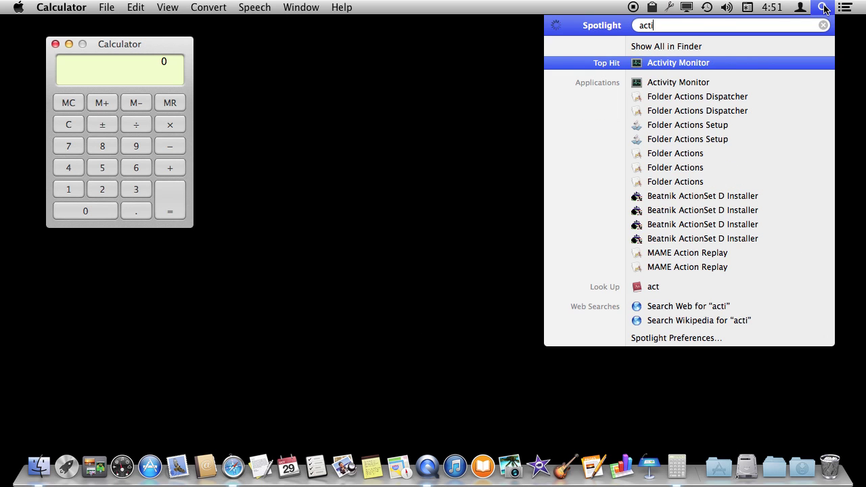
key("Return")
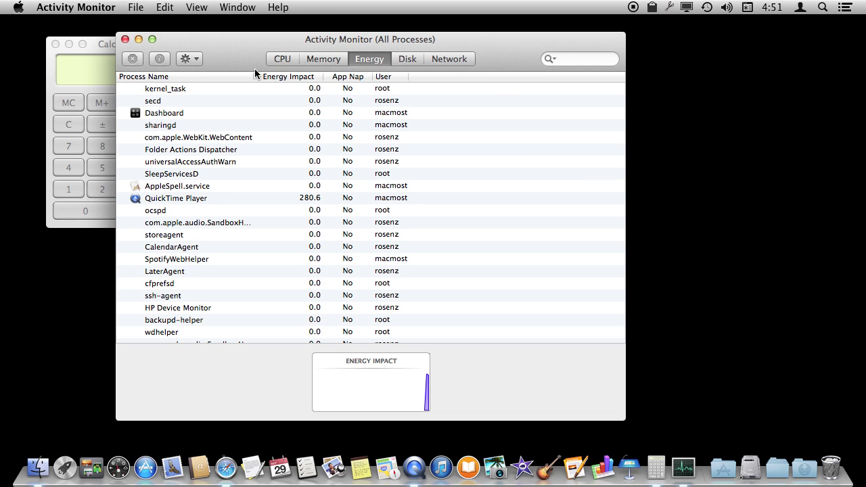
Step: Show the processes' CPU usage and sort them by process name in ascending order
left_click(285, 59)
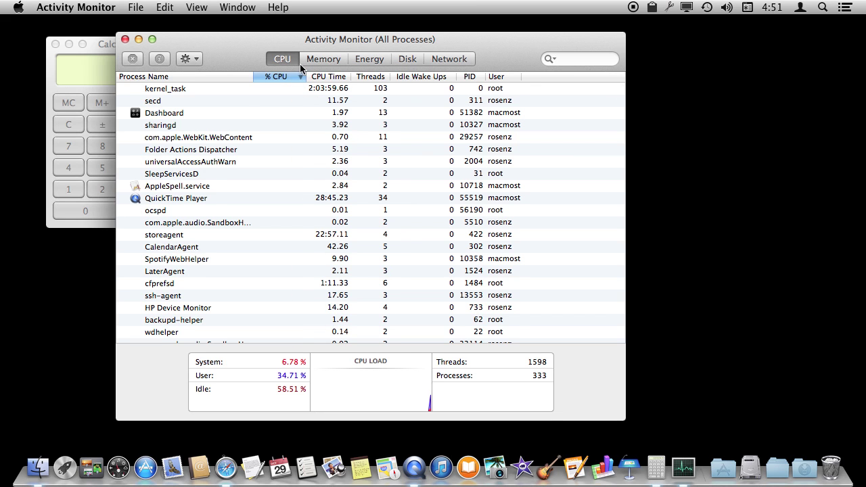
left_click(192, 75)
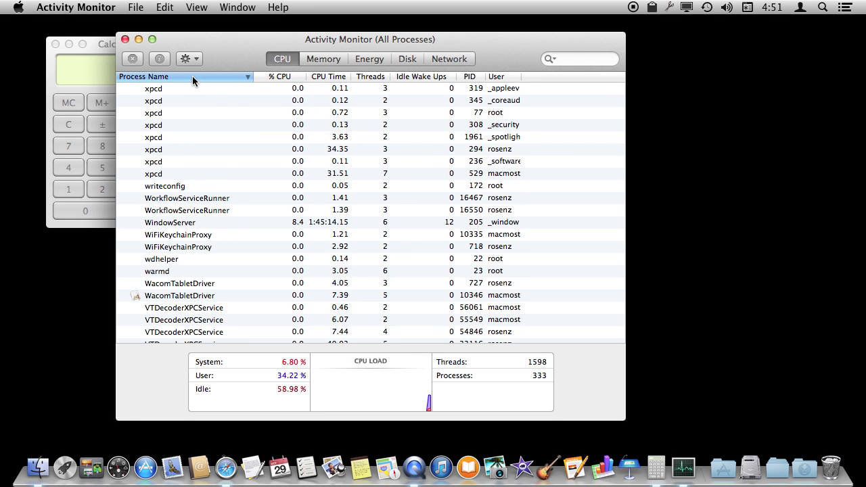
left_click(192, 75)
Step: Select the Calculator process in the Activity Monitor list and force quit it
scroll(172, 234, "down", 6)
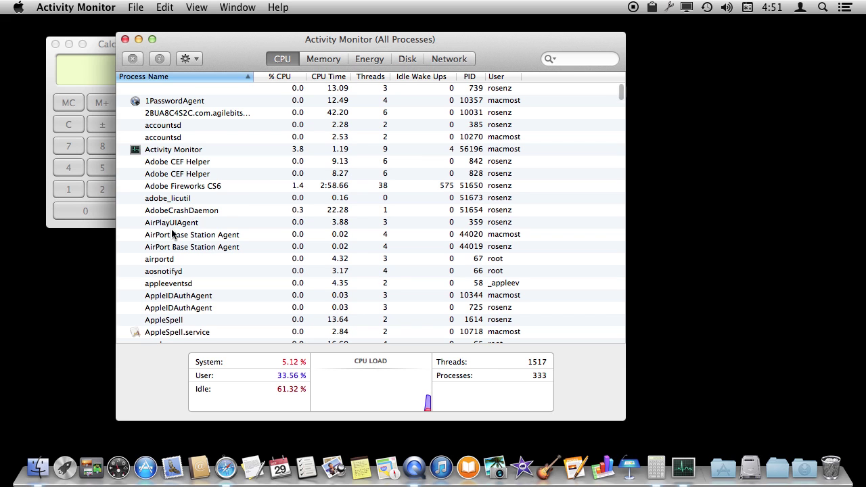
scroll(173, 234, "down", 3)
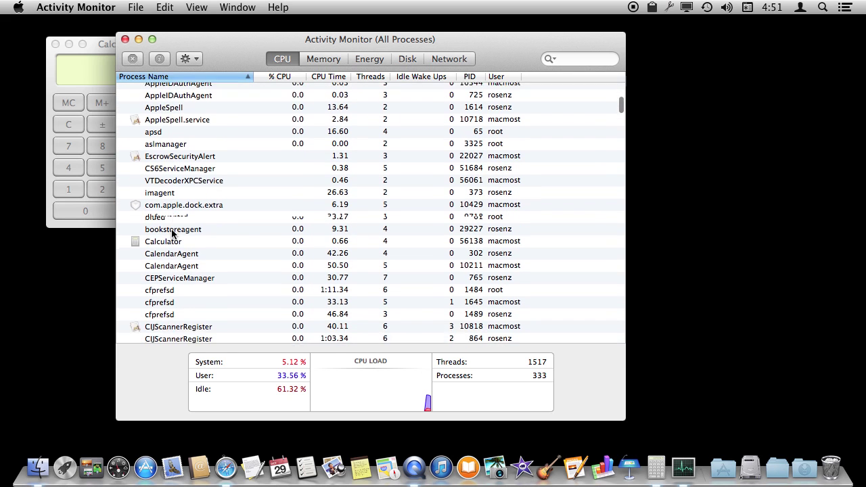
left_click(161, 187)
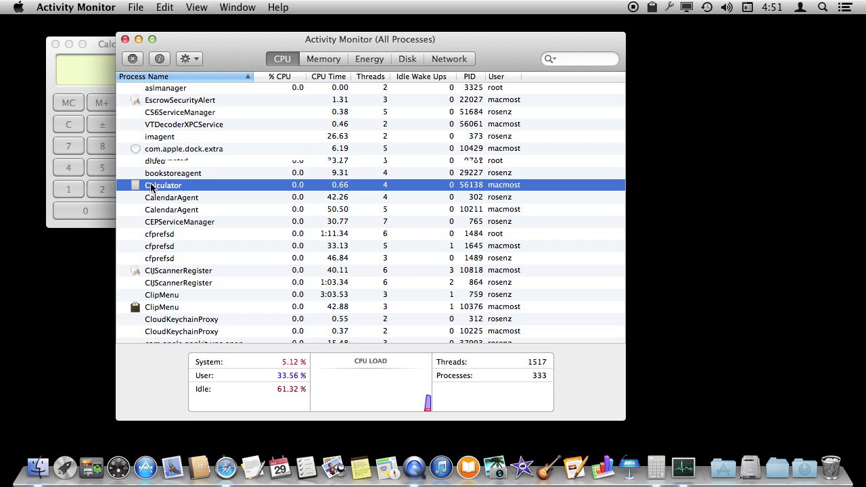
left_click(163, 189)
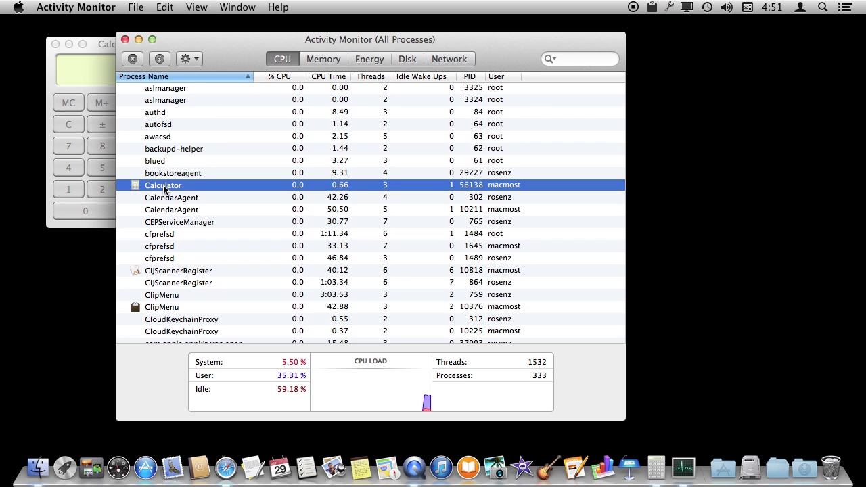
left_click(192, 61)
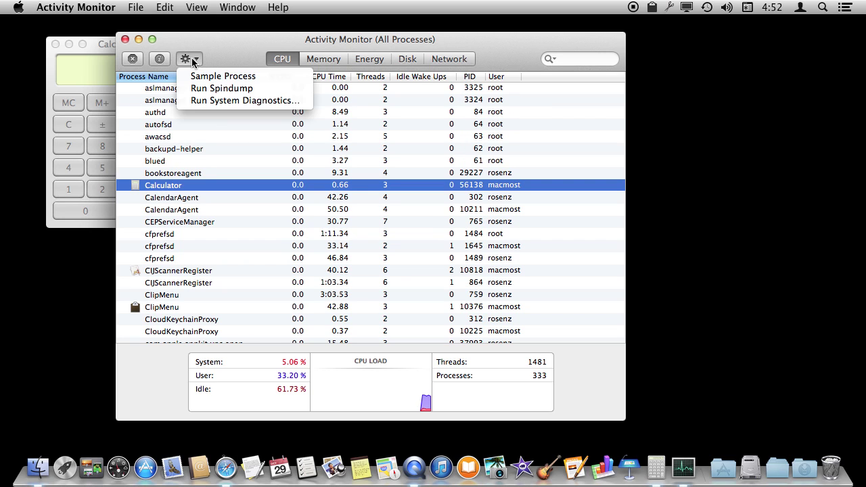
left_click(201, 44)
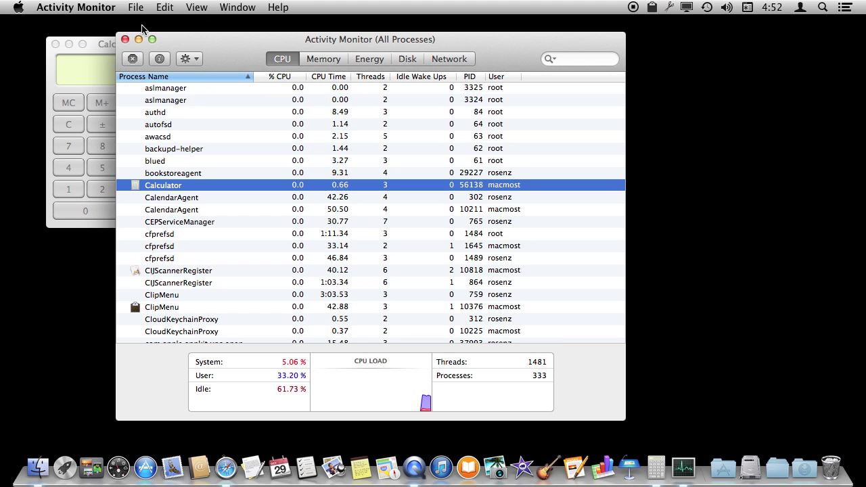
left_click(133, 60)
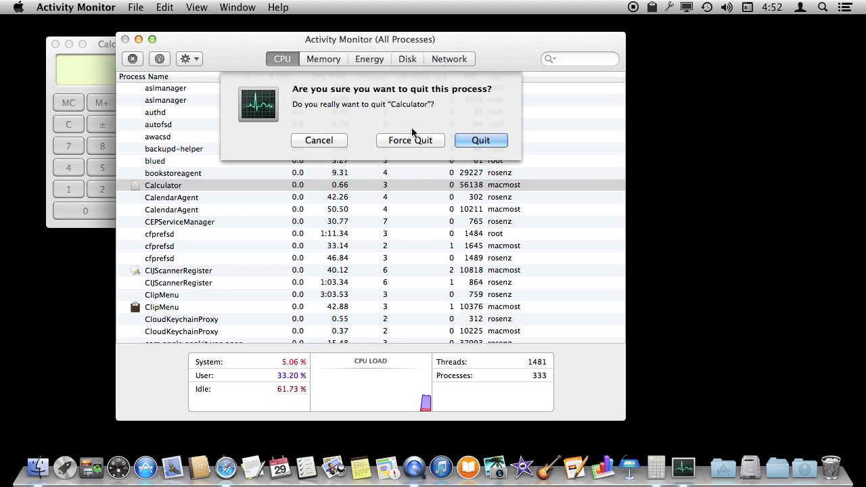
left_click(418, 141)
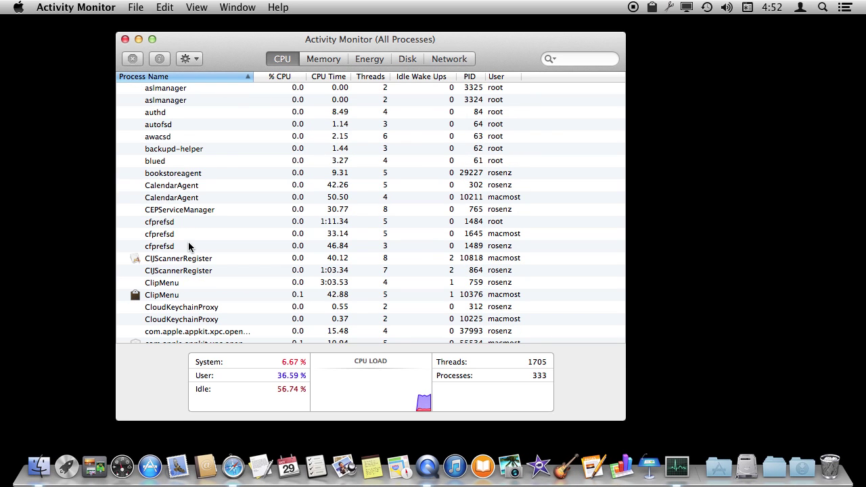
Step: Select the ClipMenu process, browse the full process list, and compare it with the applications listed for force quitting
left_click(156, 296)
scroll(156, 296, "down", 10)
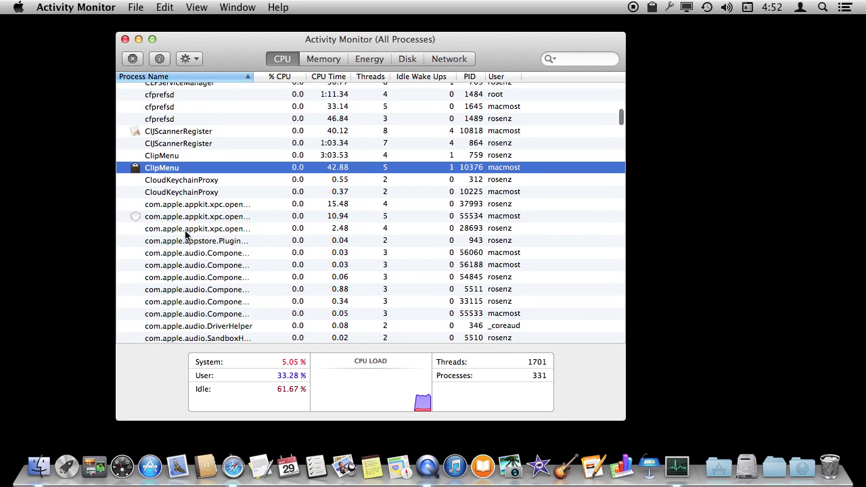
scroll(158, 230, "up", 15)
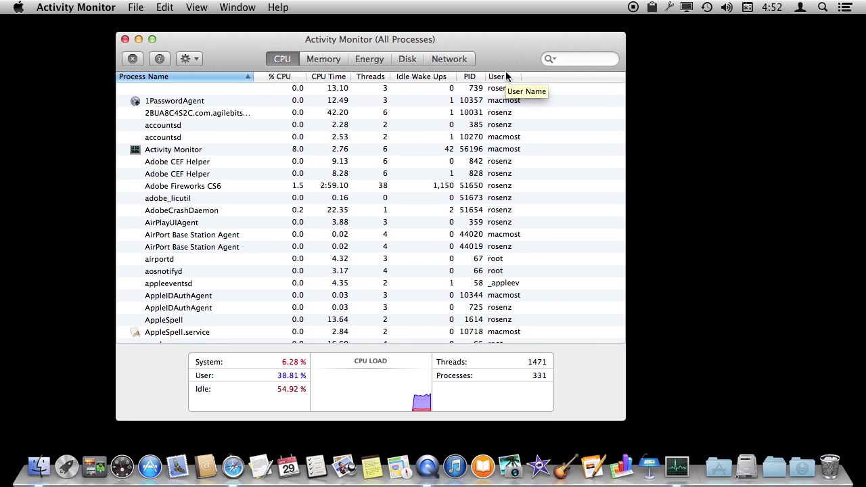
key("super+alt+Escape")
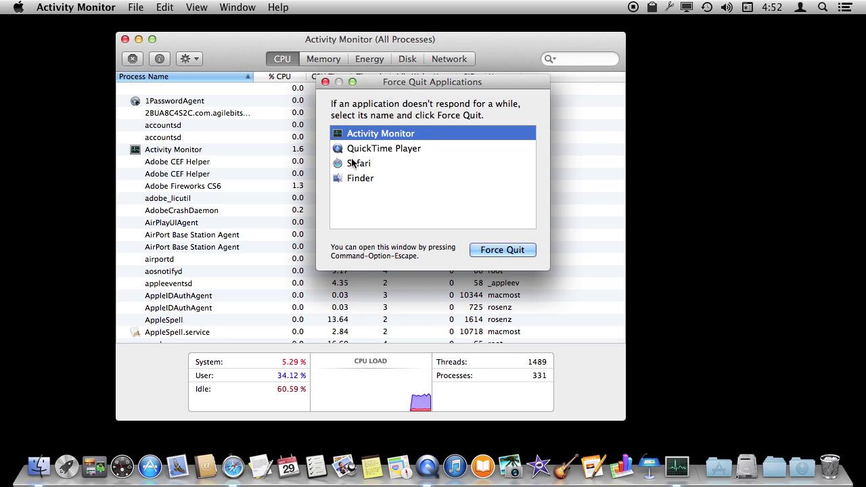
left_click(326, 81)
Step: Filter the Activity Monitor process list by "ip"
left_click(567, 59)
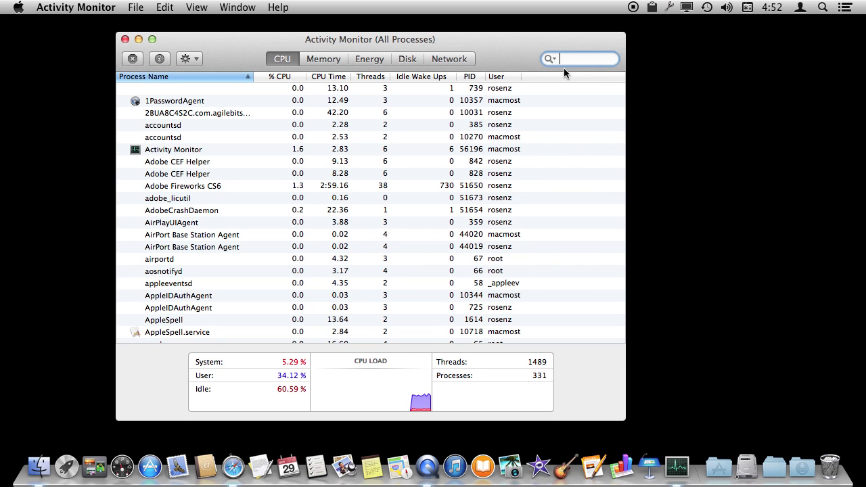
type("ip")
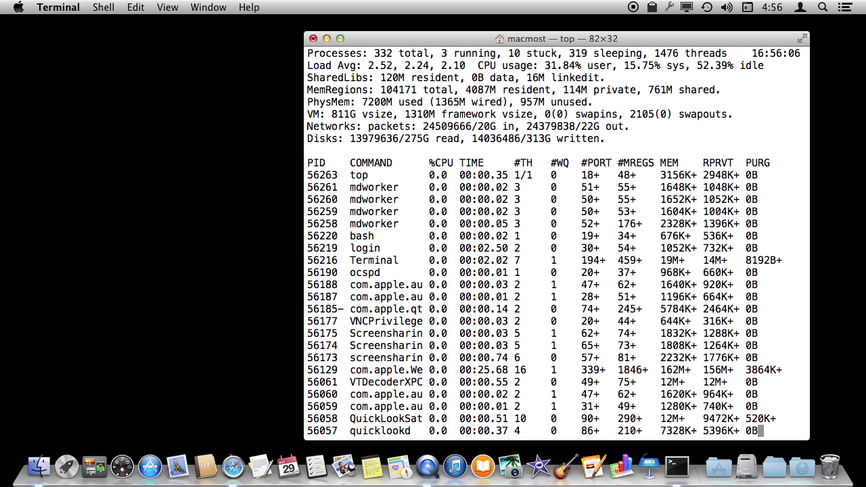
Step: Open Calculator again while the top process listing runs in Terminal
left_click(825, 8)
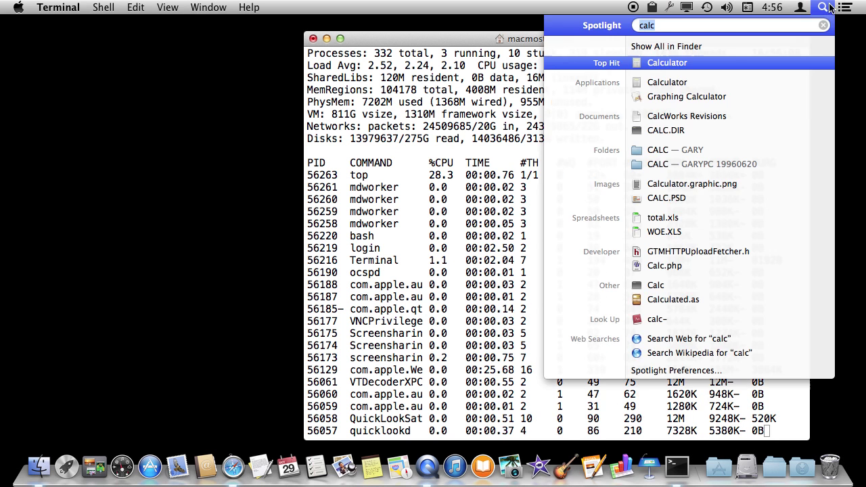
key("Return")
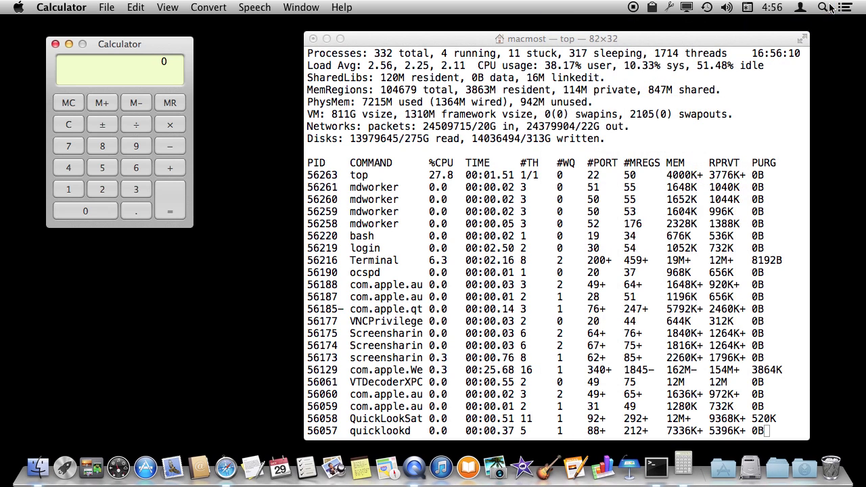
Step: Switch to Terminal, quit top, and end the Calculator process with the command kill 56264
left_click(418, 44)
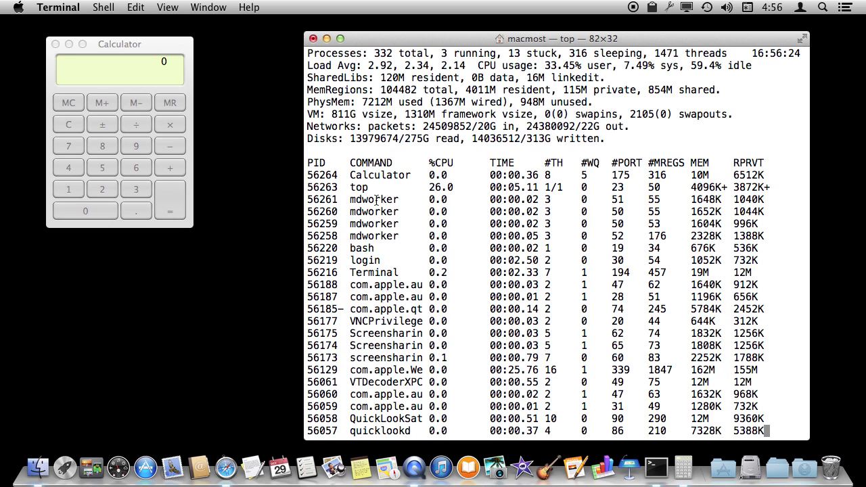
type("qkill ")
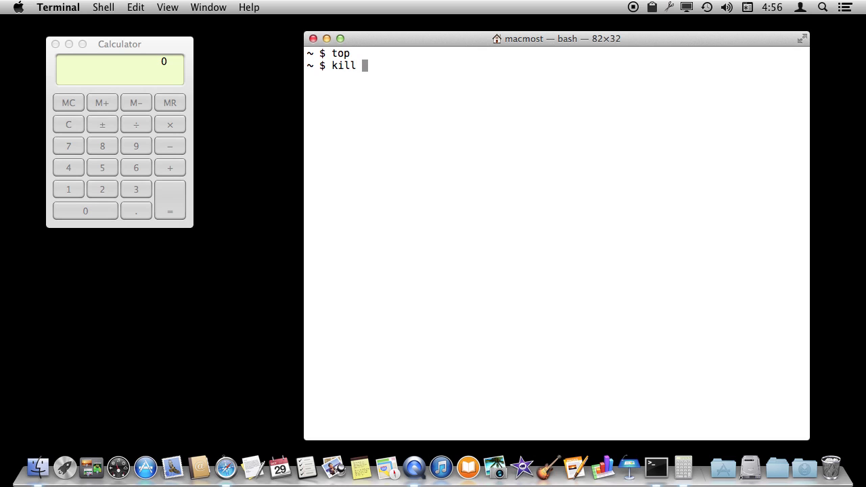
type("56264")
key("Return")
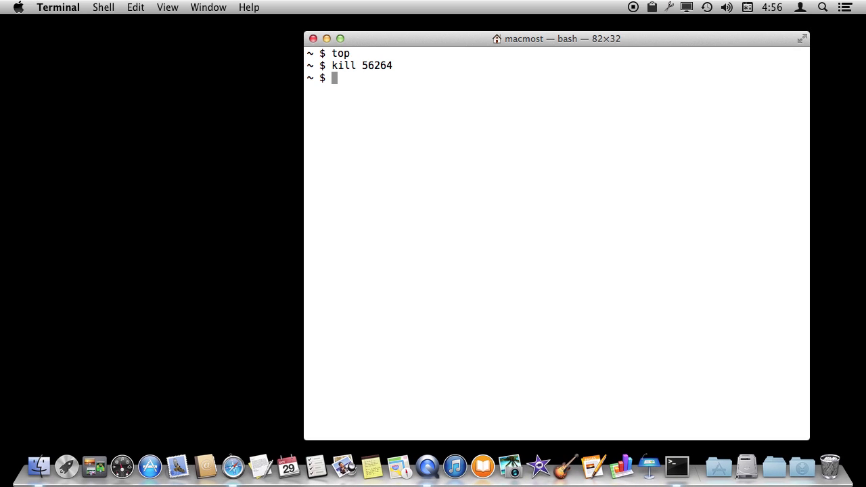